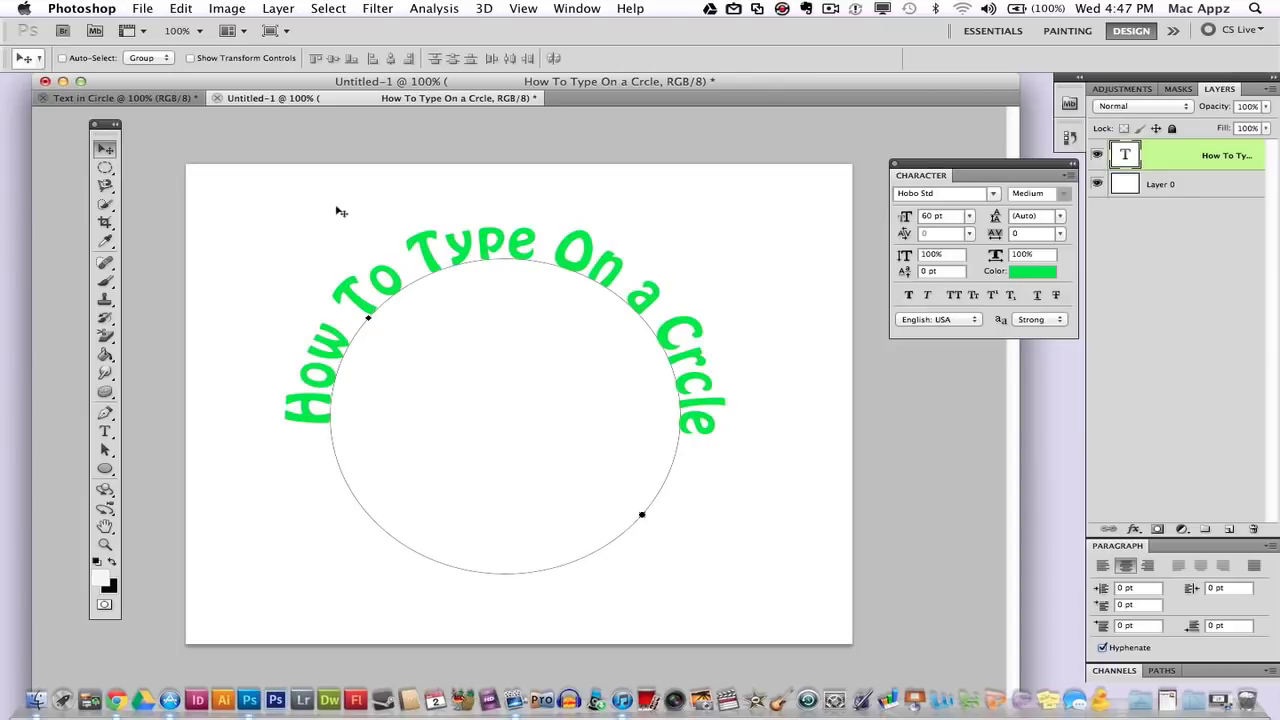
Step: Switch from the finished example to the blank 'Text in Circle' document tab
click(121, 99)
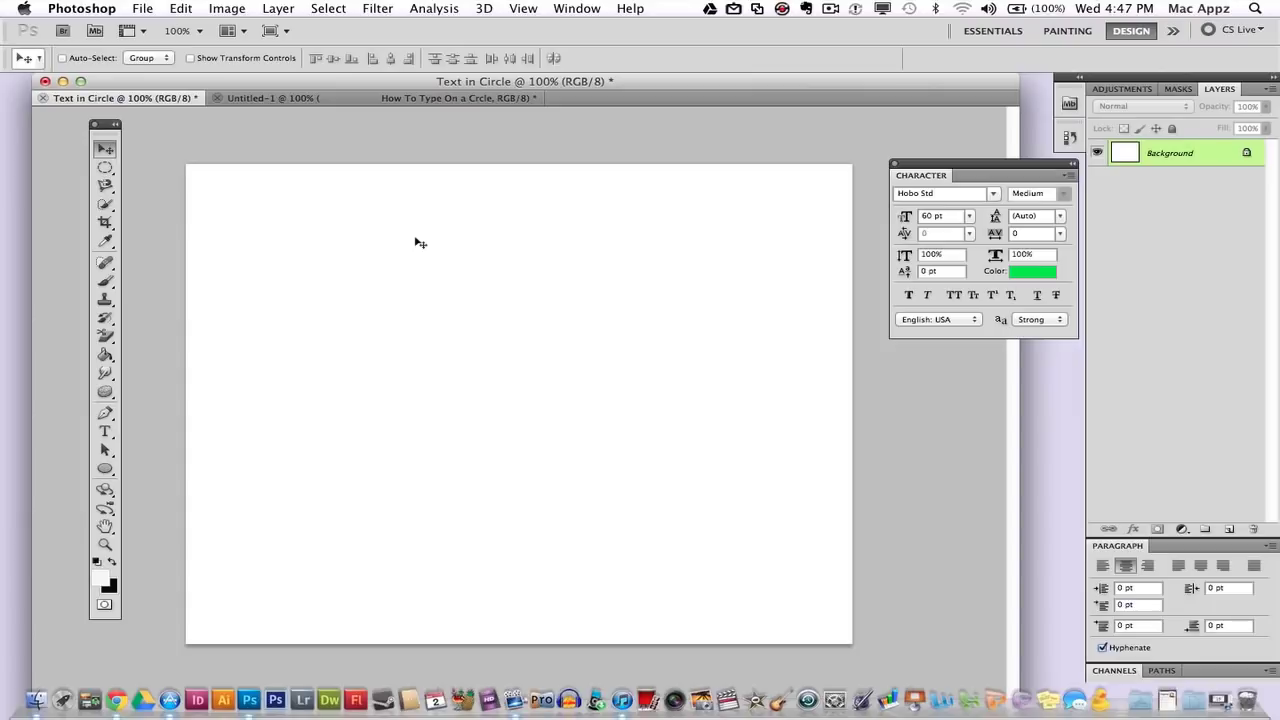
Step: Choose the Ellipse Tool from the toolbox's shape tool flyout
click(108, 471)
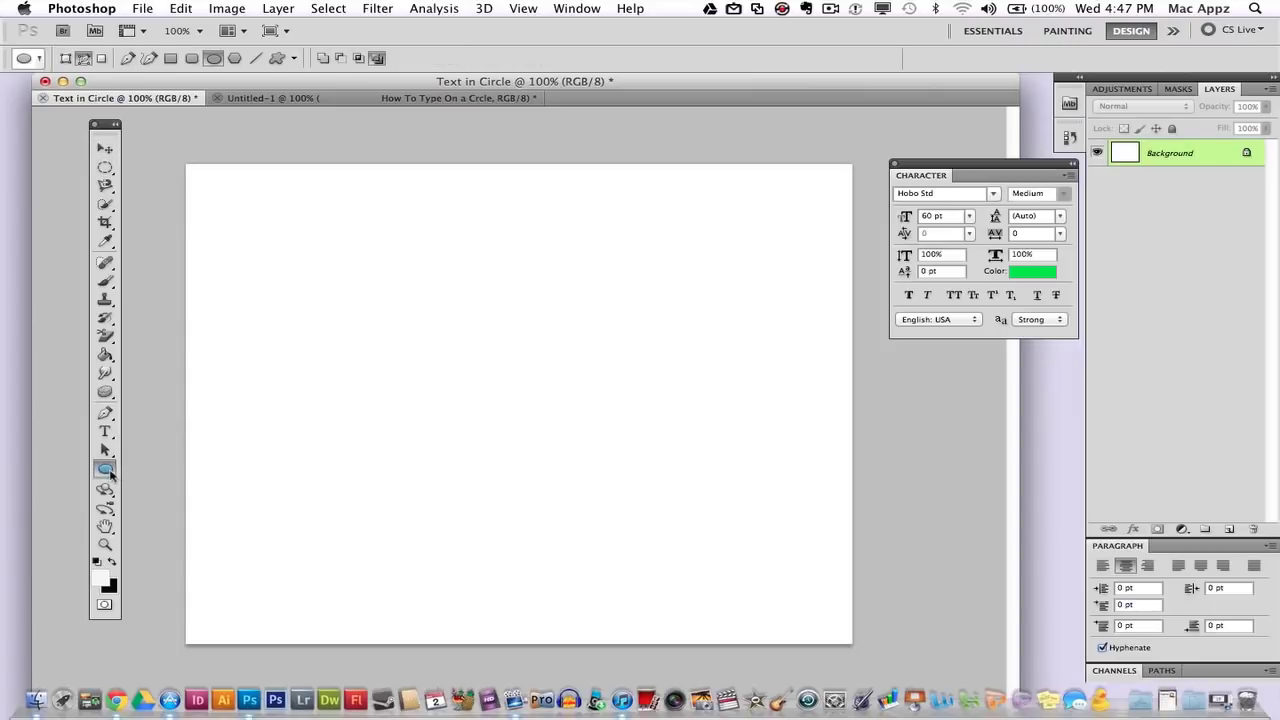
click(110, 474)
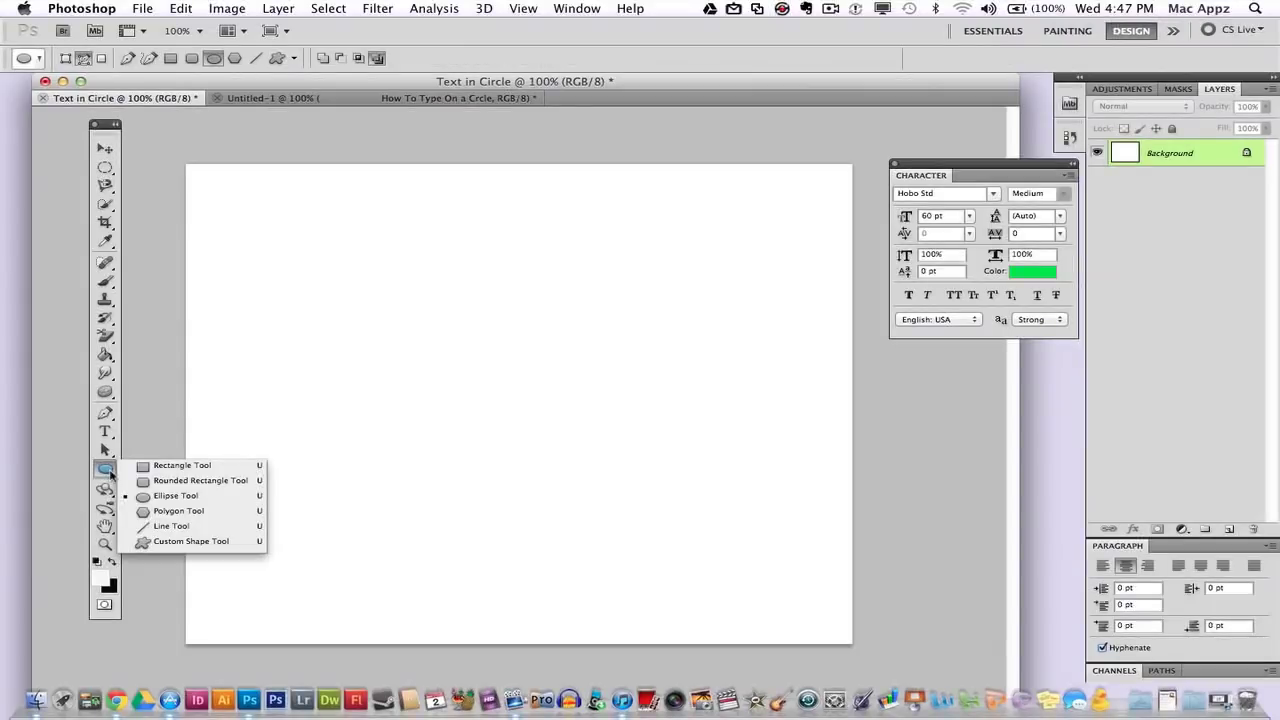
click(173, 497)
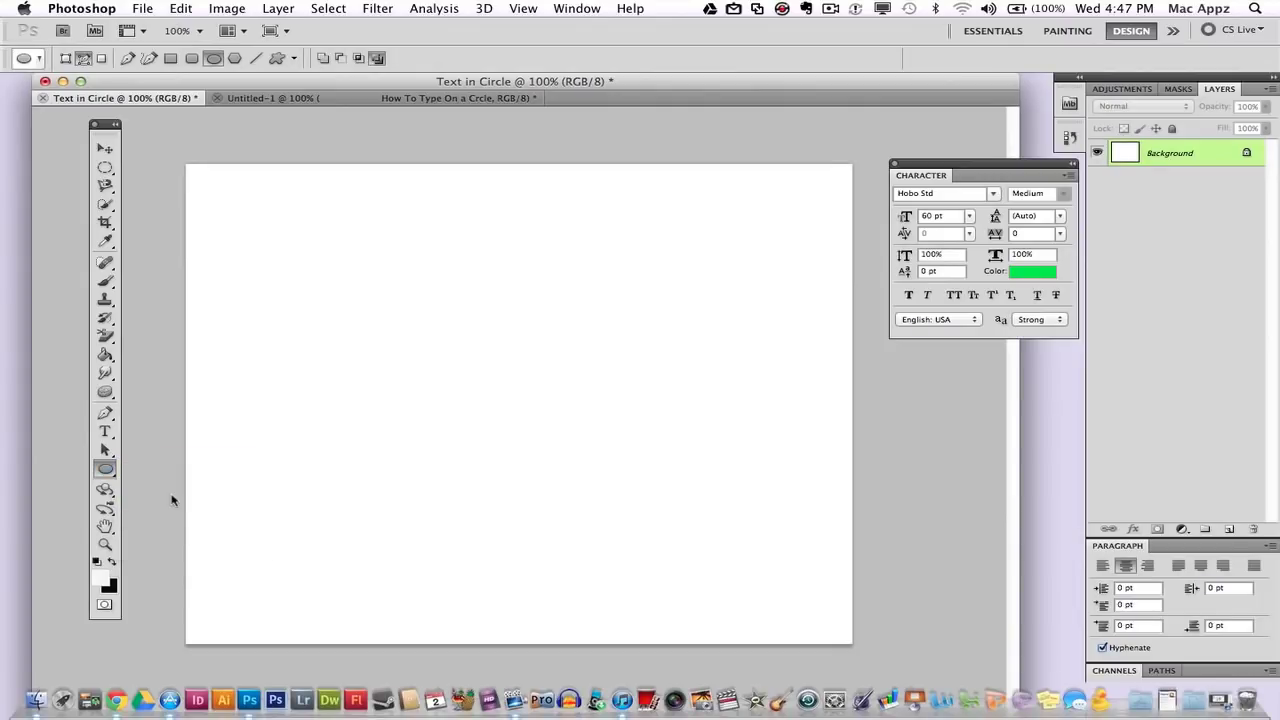
Step: Set the Ellipse tool's options-bar mode to Paths instead of Shape layers
click(65, 59)
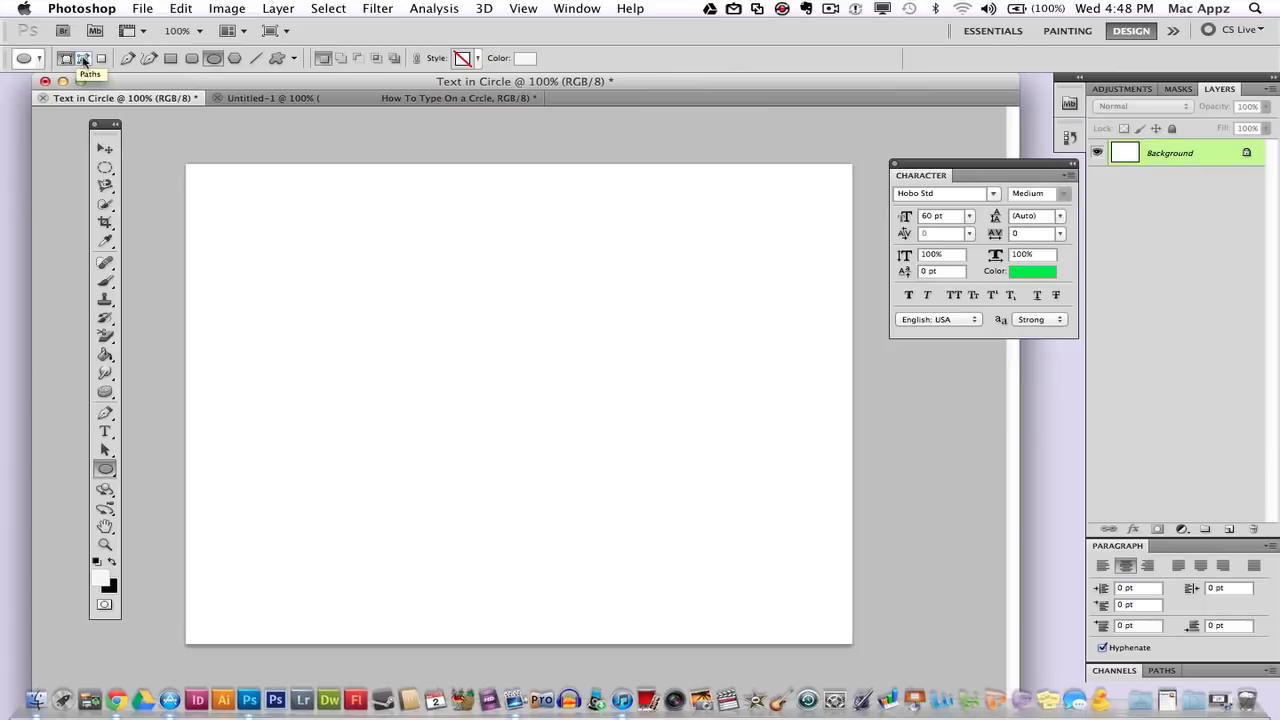
click(84, 60)
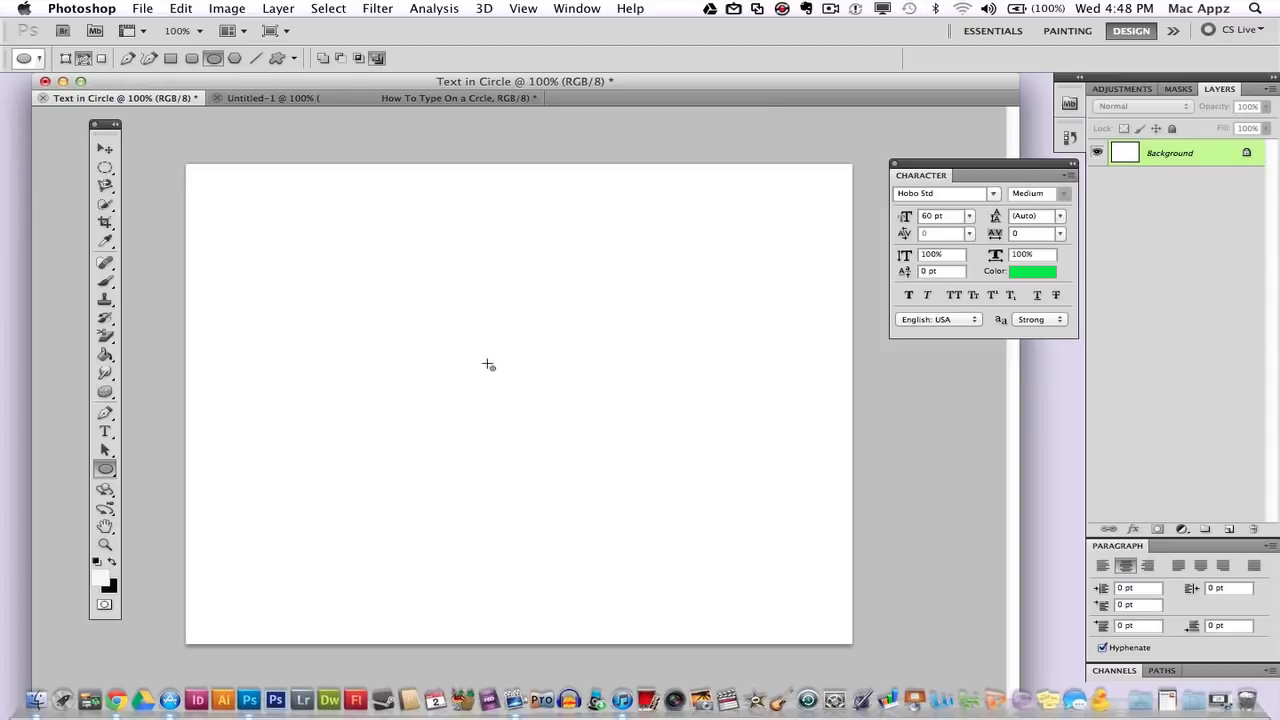
Step: Draw a large circle path from its centre in the middle of the canvas, constrained with Shift+Alt
key(shift)
key(alt)
drag(501, 378, 757, 531)
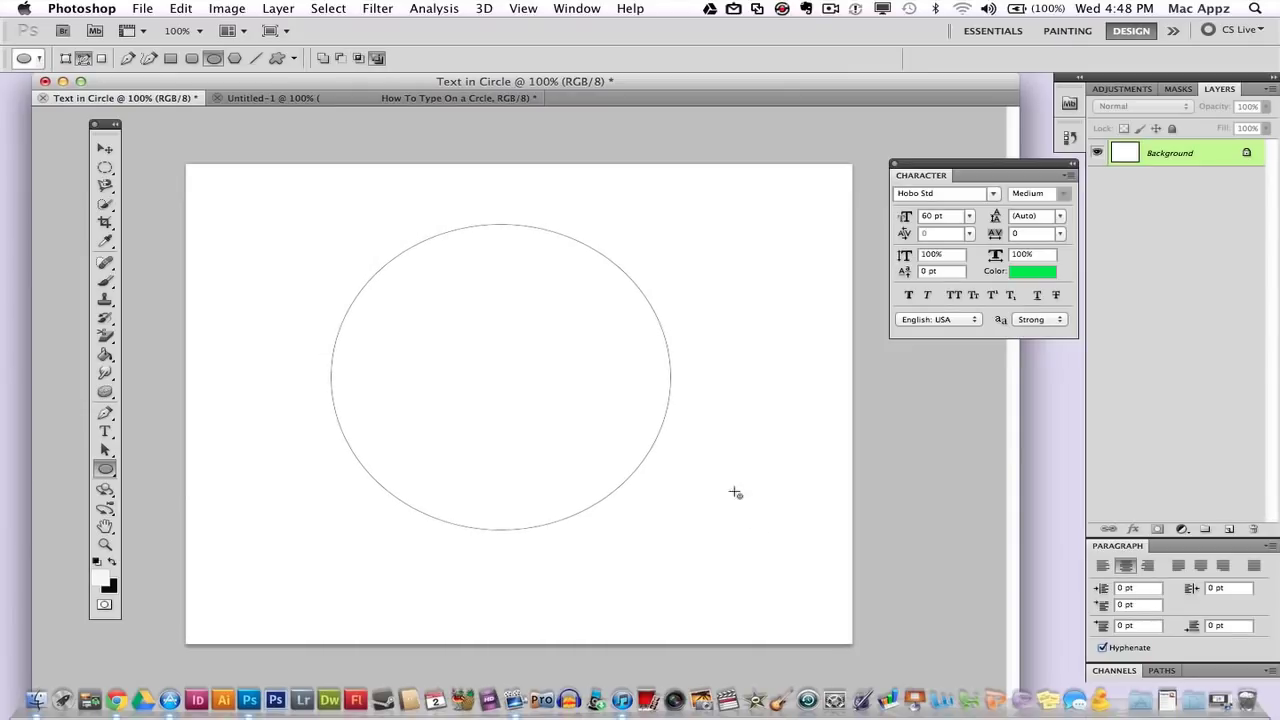
Step: With the Horizontal Type tool, start a text layer on the circle path's upper left
click(105, 432)
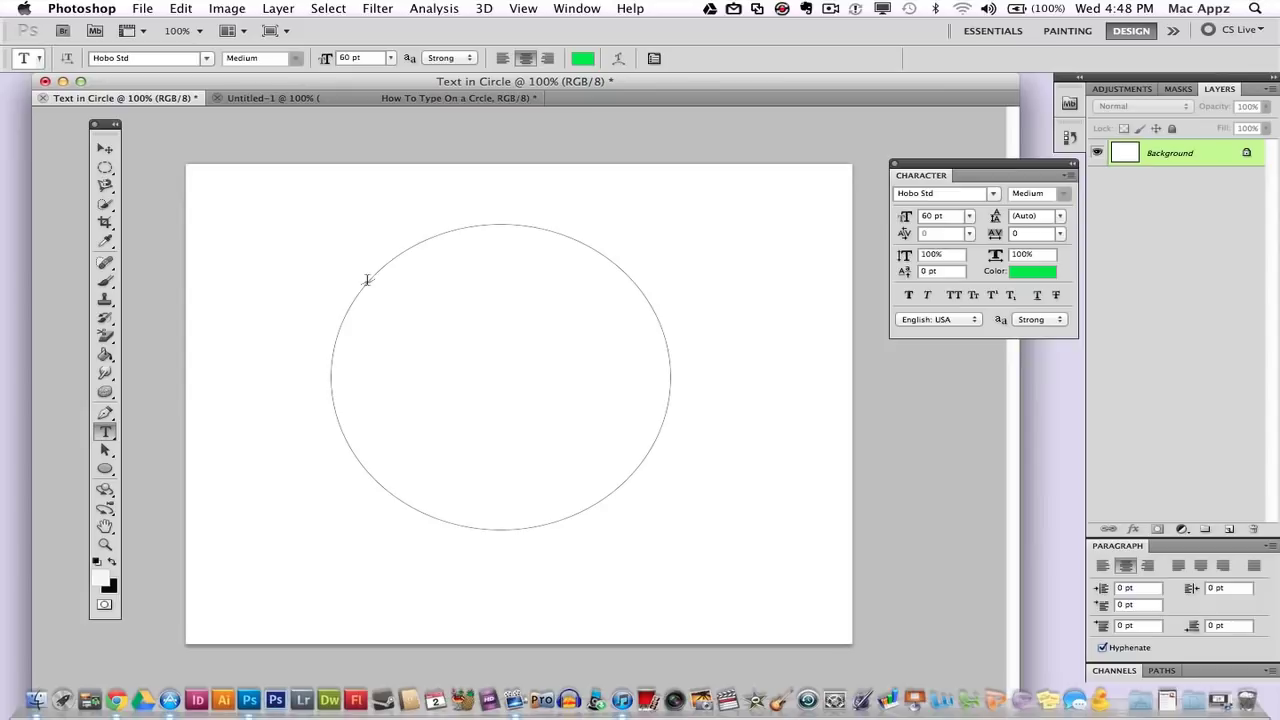
click(367, 280)
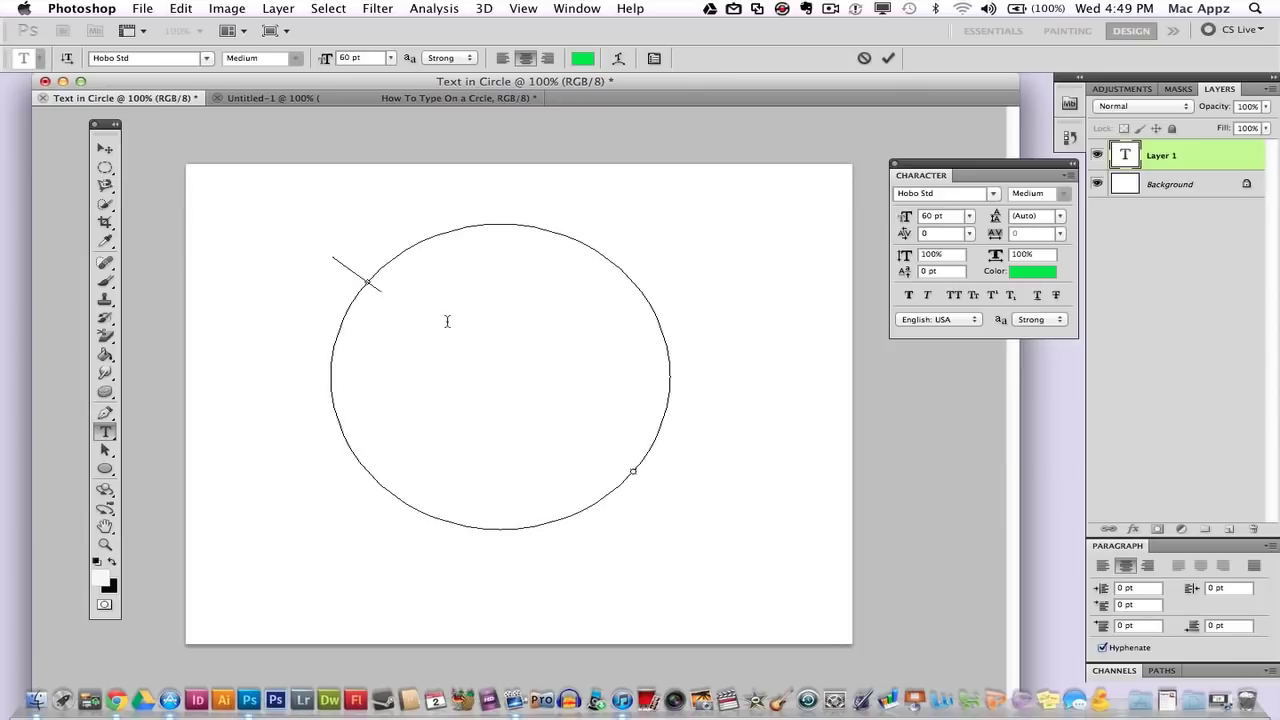
Step: Type 'How To Type In a Circle' along the circle path, then select all of it
text(H)
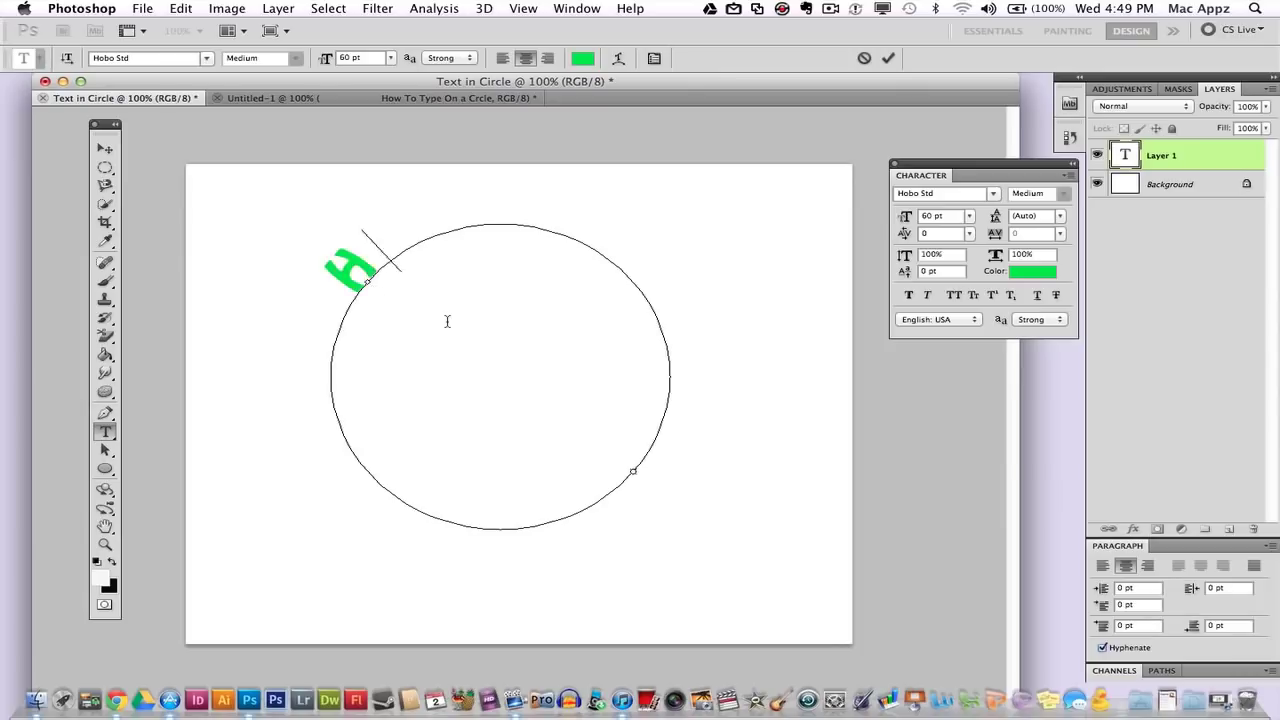
text(ow To)
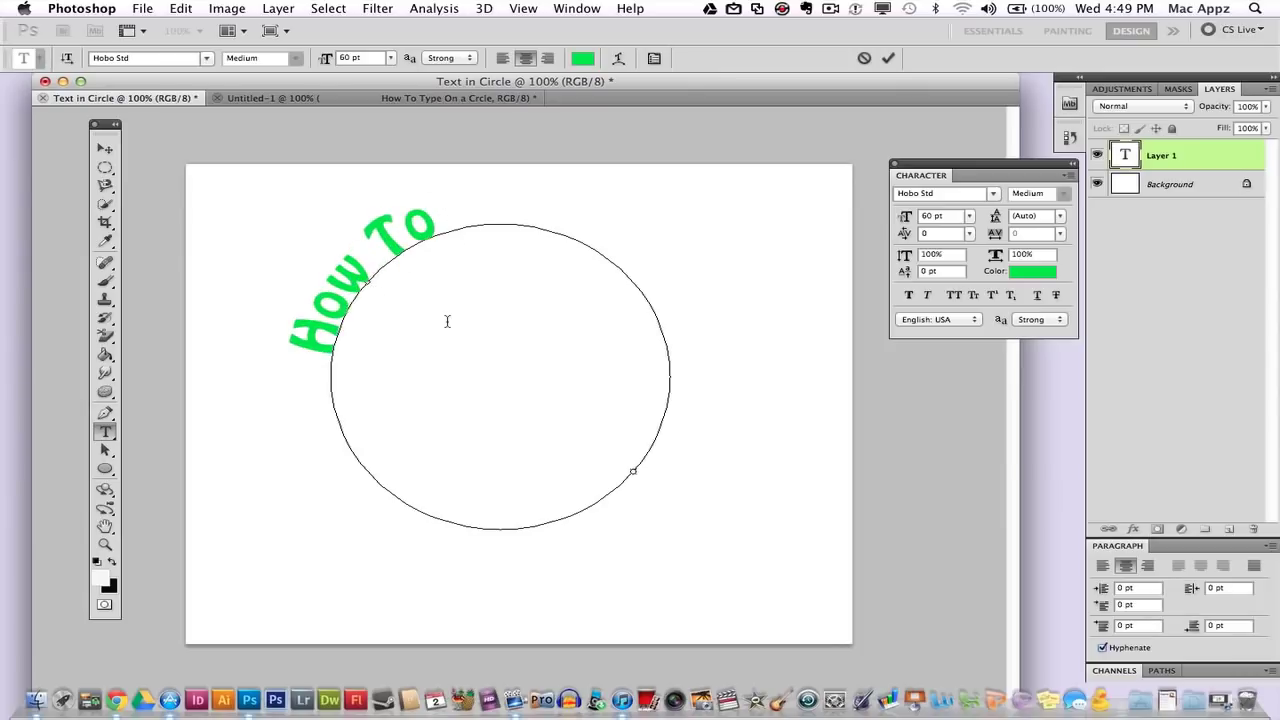
text( Type In a )
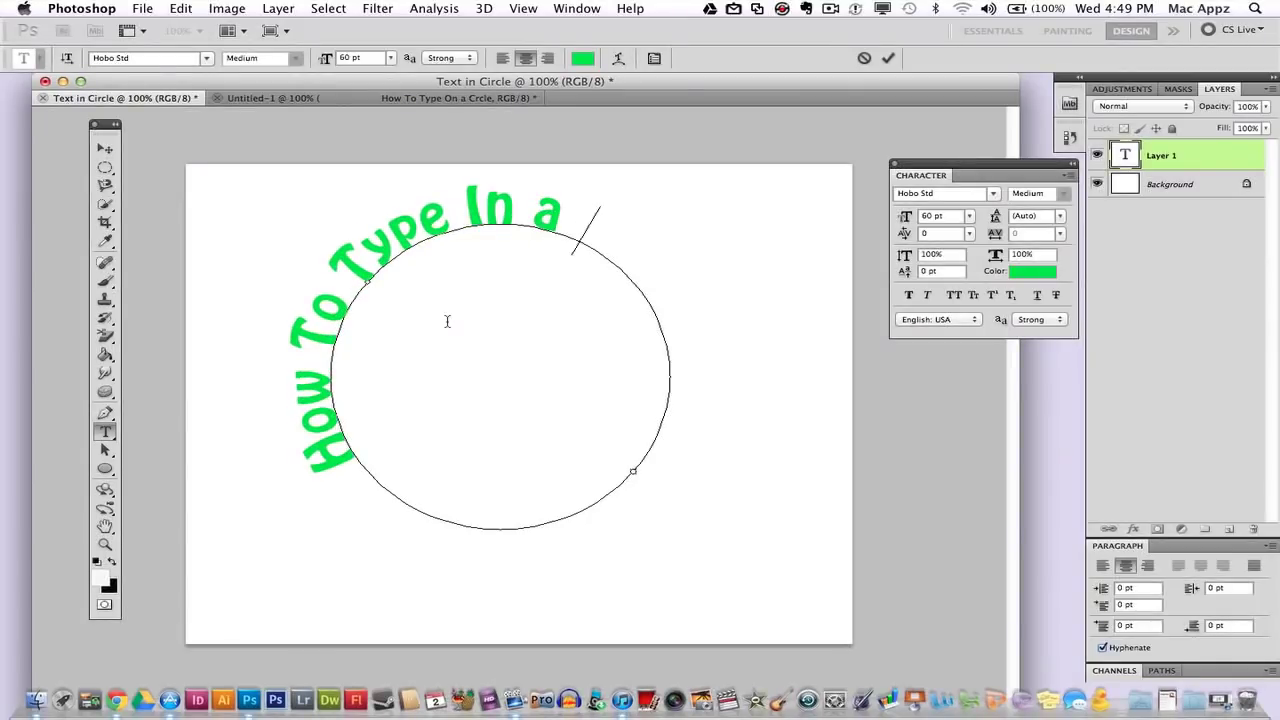
text(Crrcle)
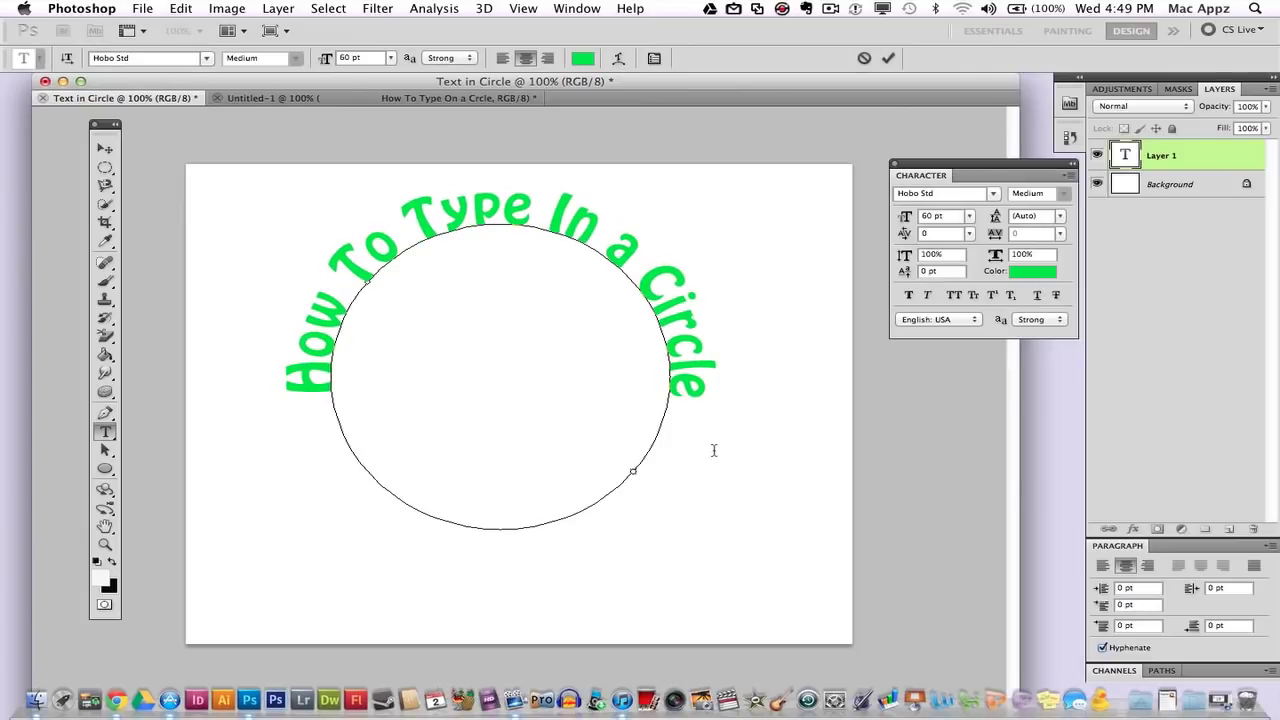
key(super+a)
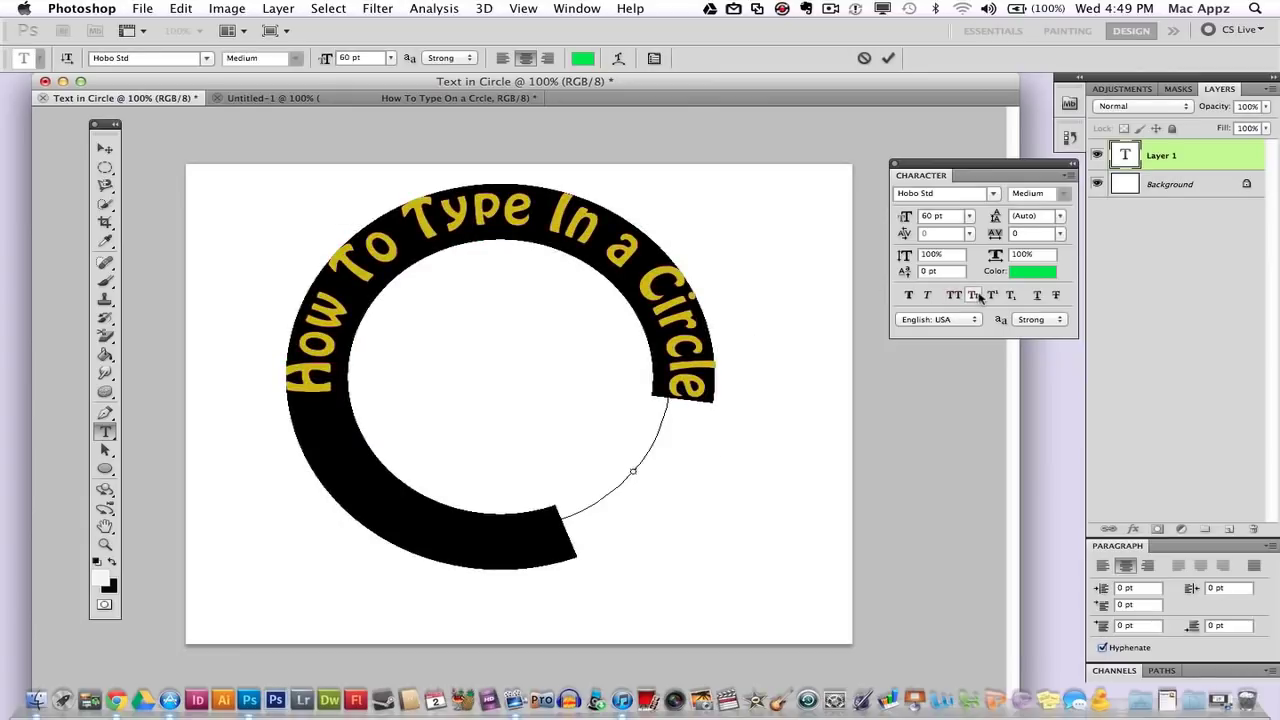
Step: Set the circle text size to 60 pt, after briefly trying 72 pt
click(969, 216)
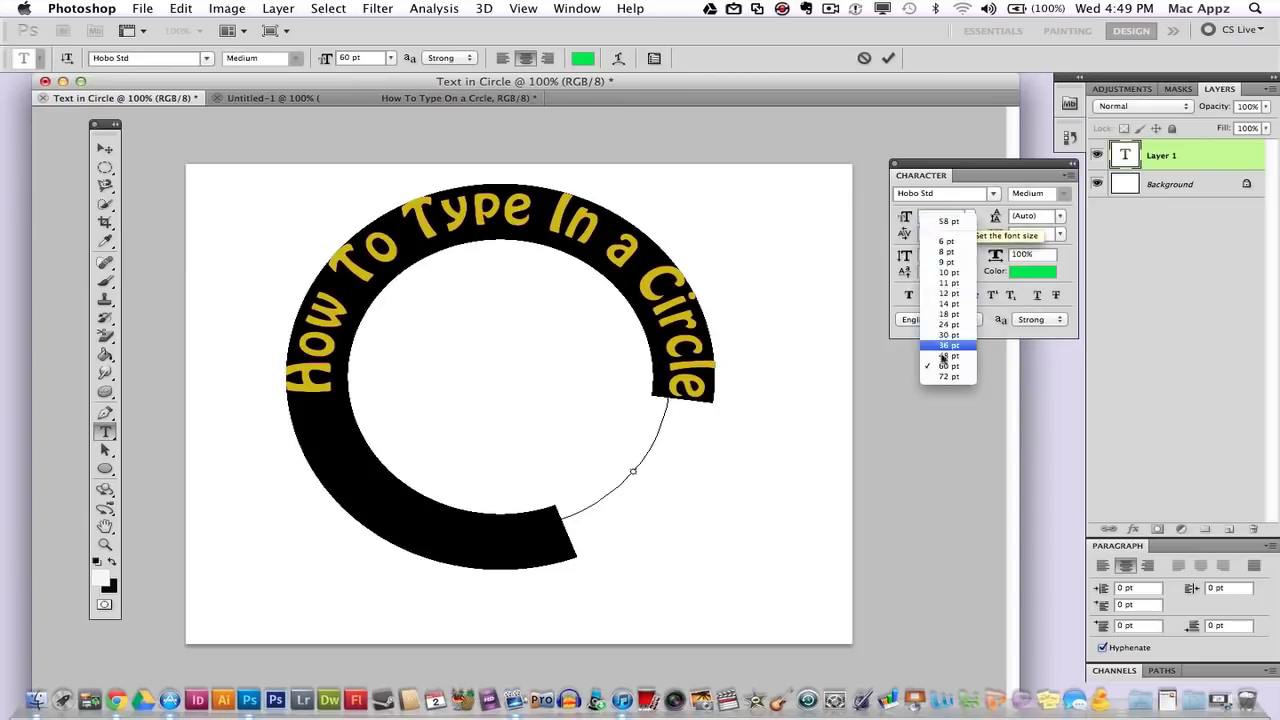
click(948, 376)
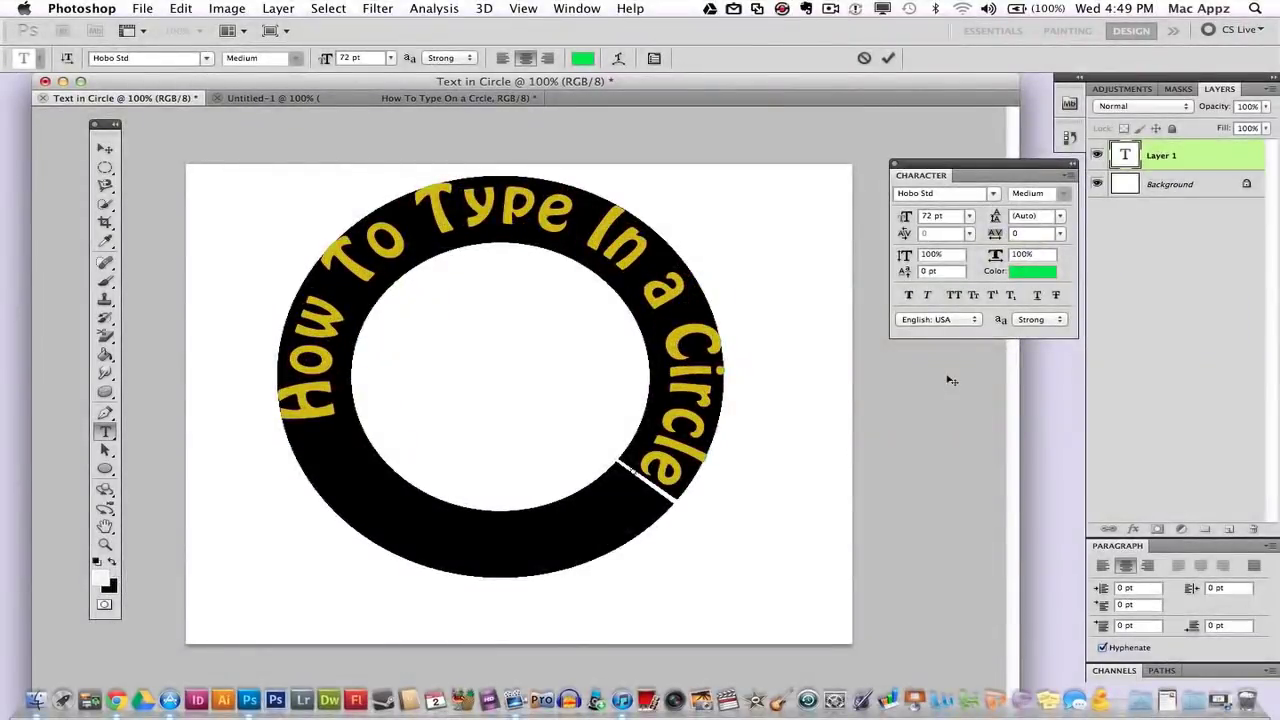
click(968, 218)
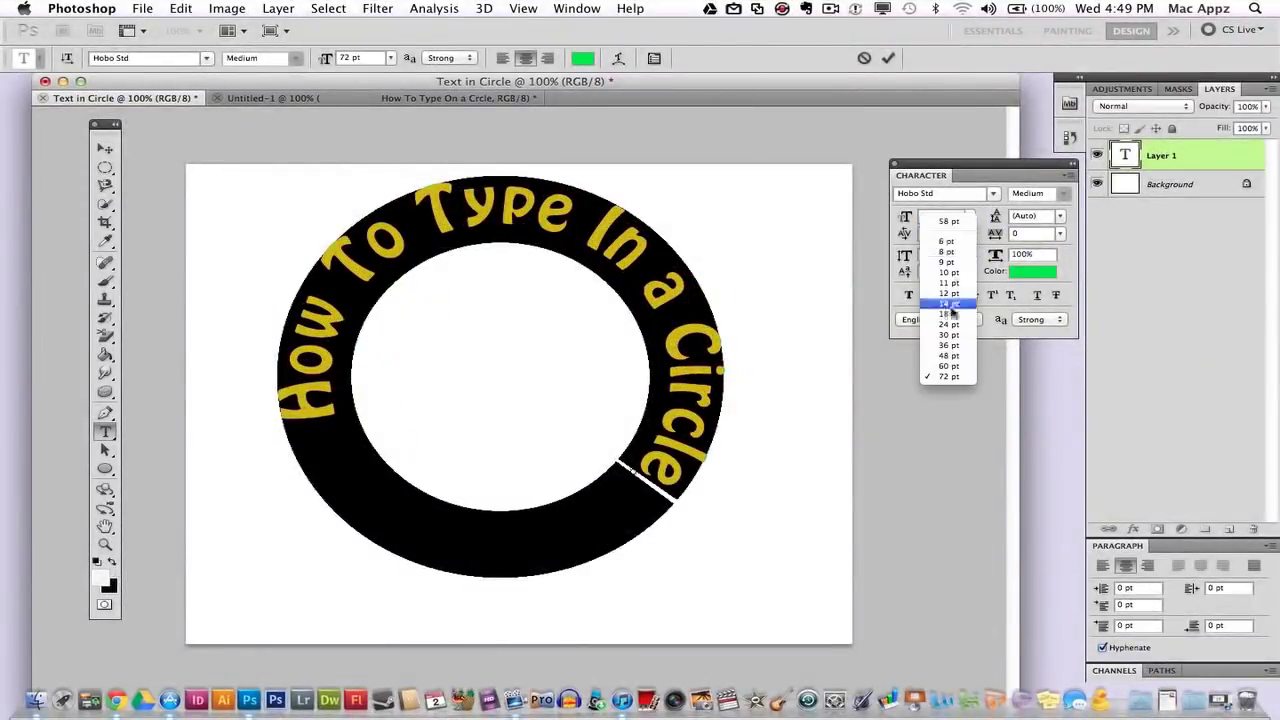
click(947, 367)
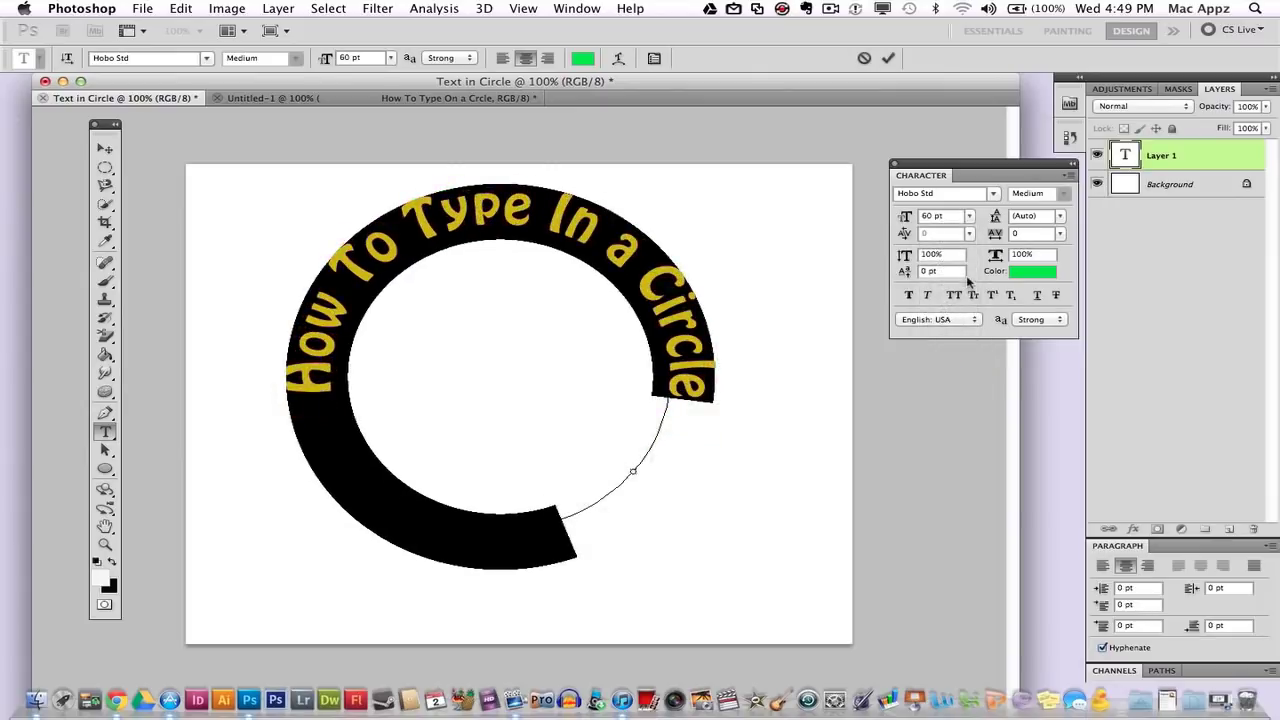
Step: Recolour the circle text from green to light blue #3da0ec
click(1030, 272)
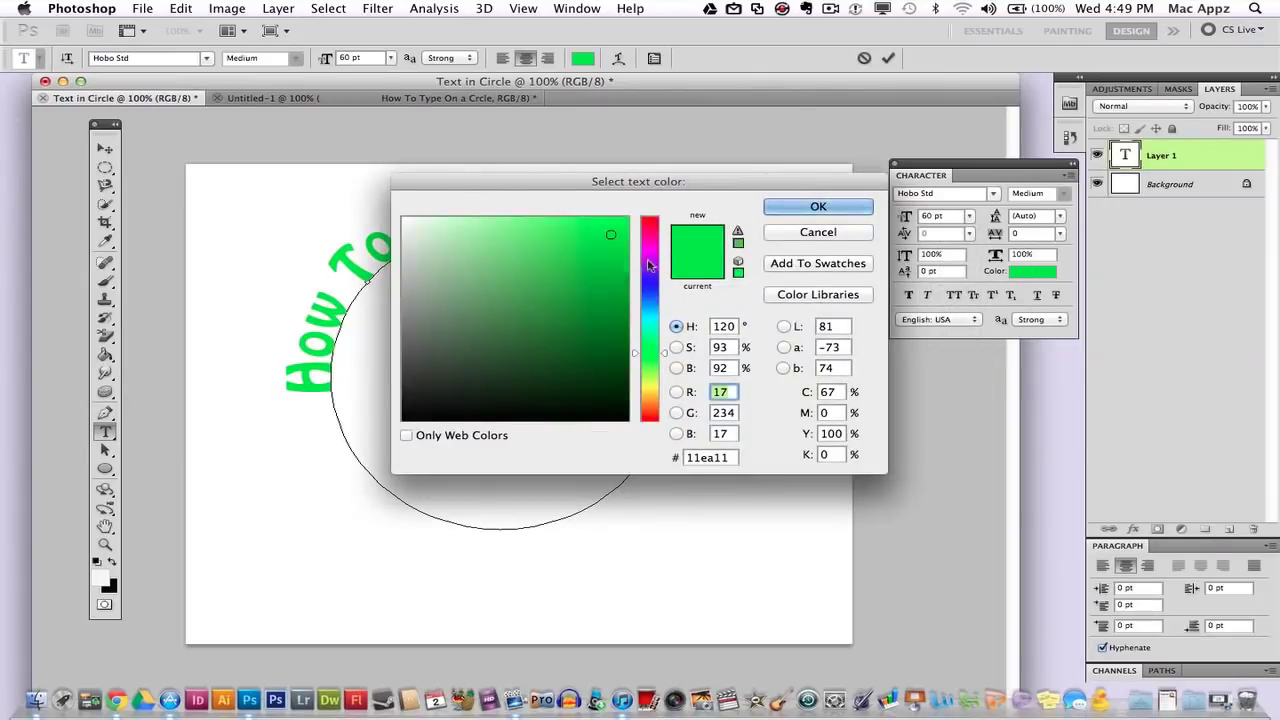
click(649, 304)
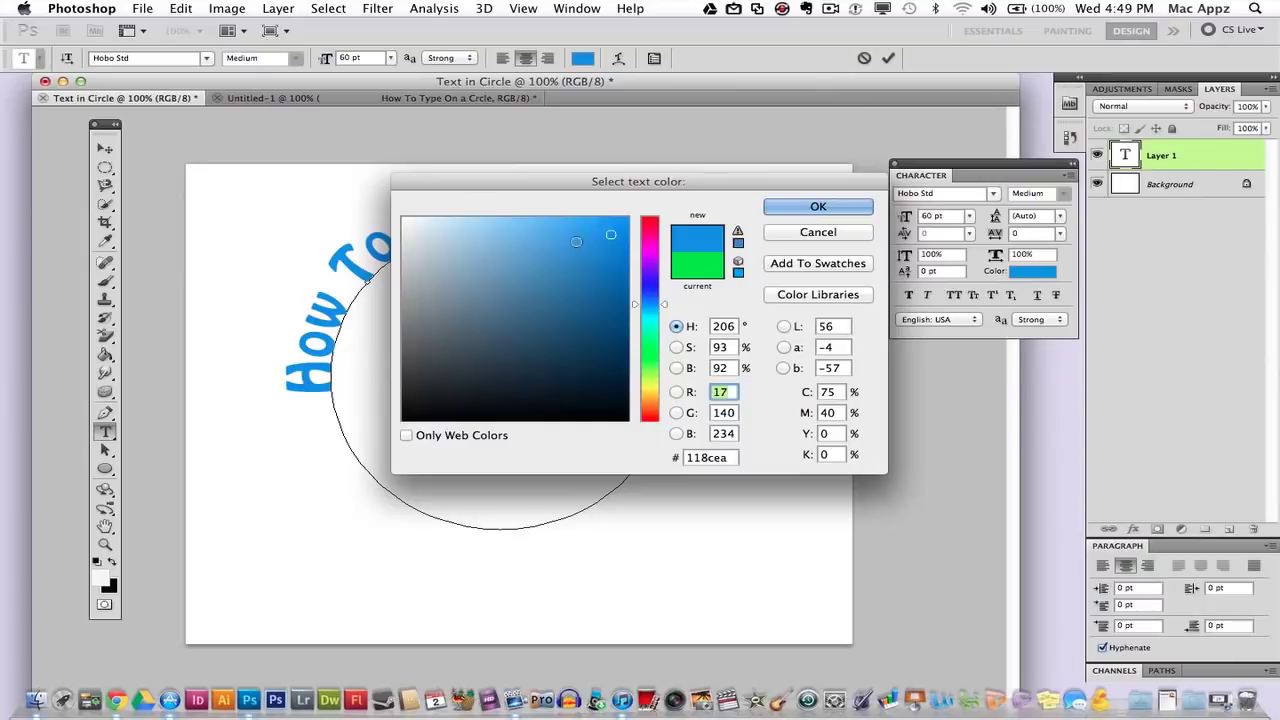
click(569, 232)
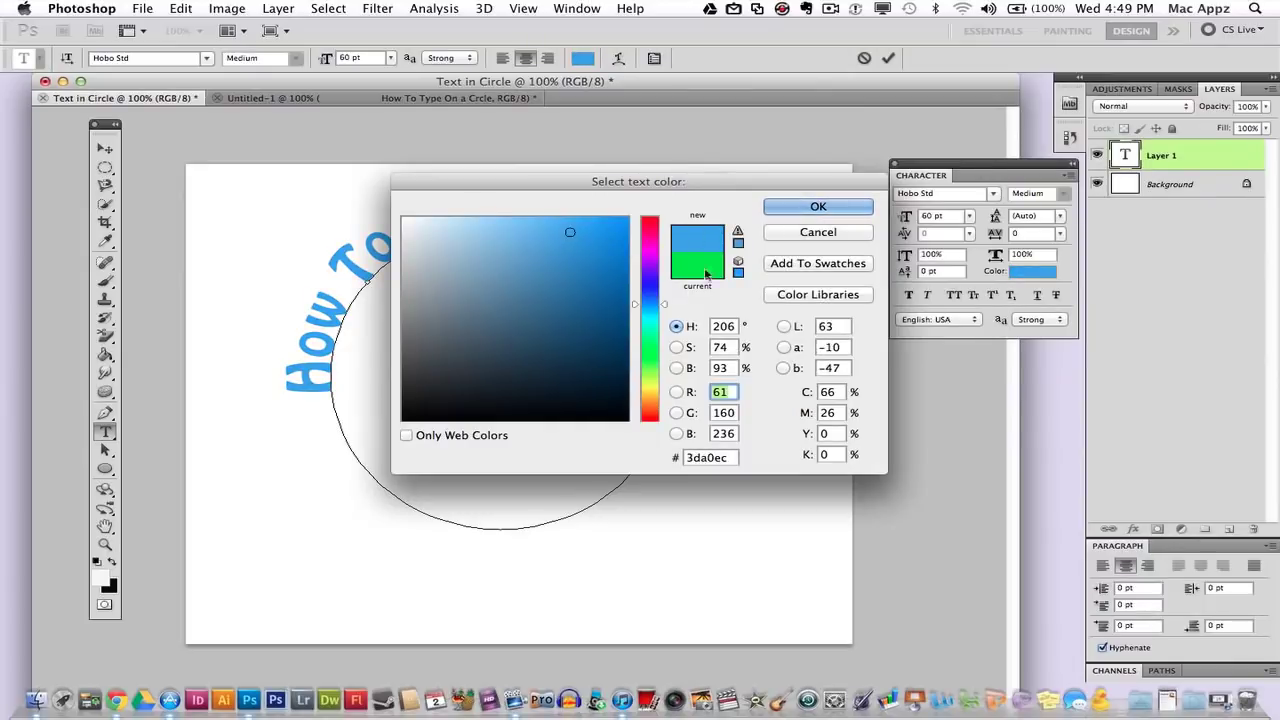
click(820, 207)
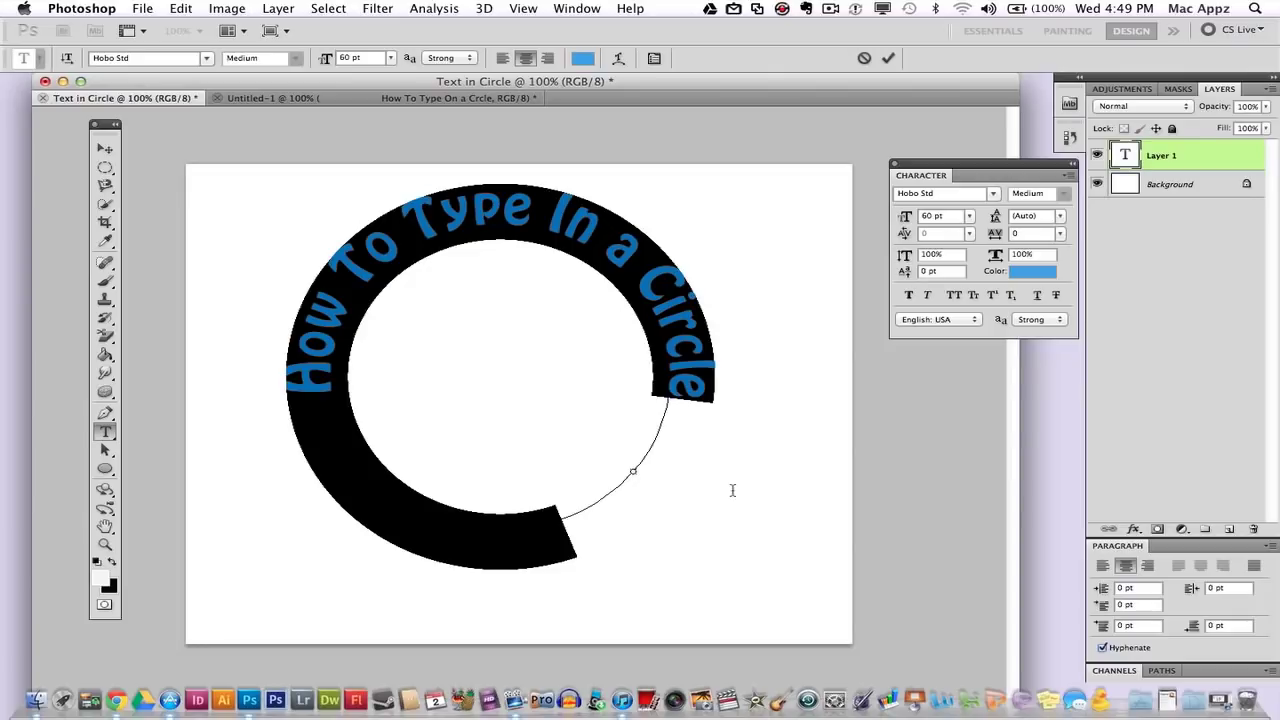
Step: Commit the circle text with the Move tool and drag it slightly down and right
key(Up)
key(Up)
key(Up)
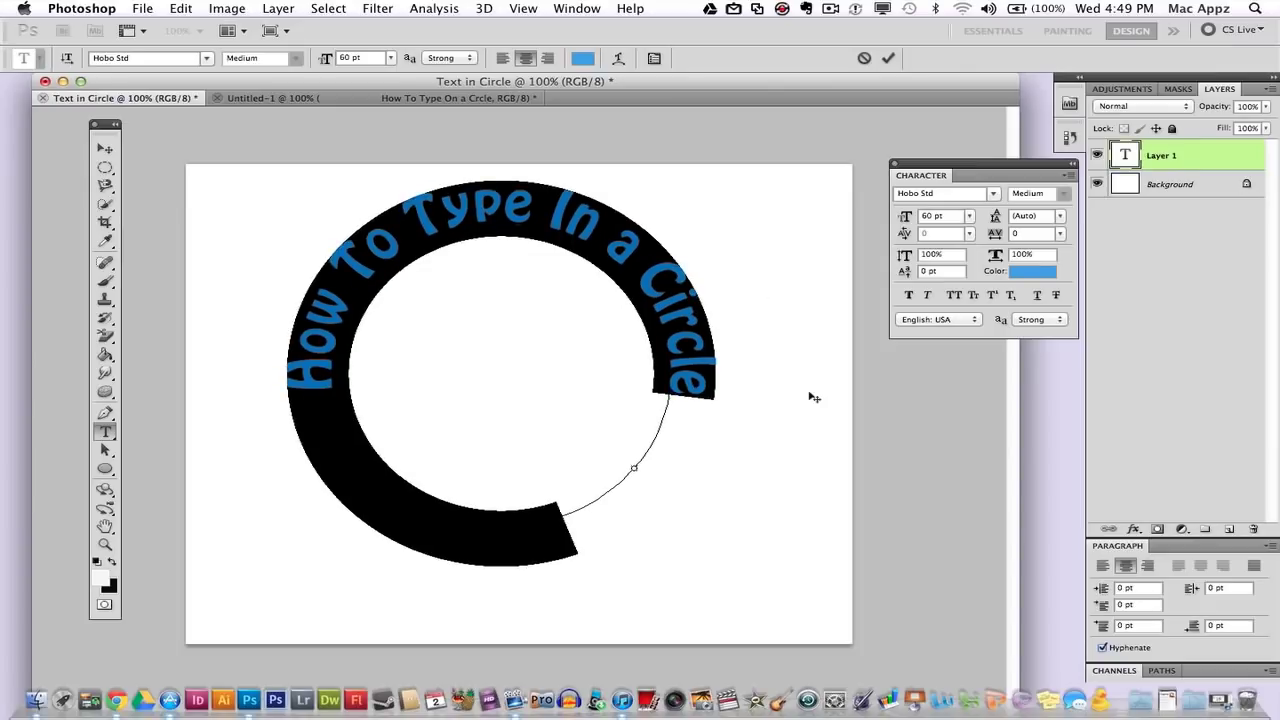
click(105, 149)
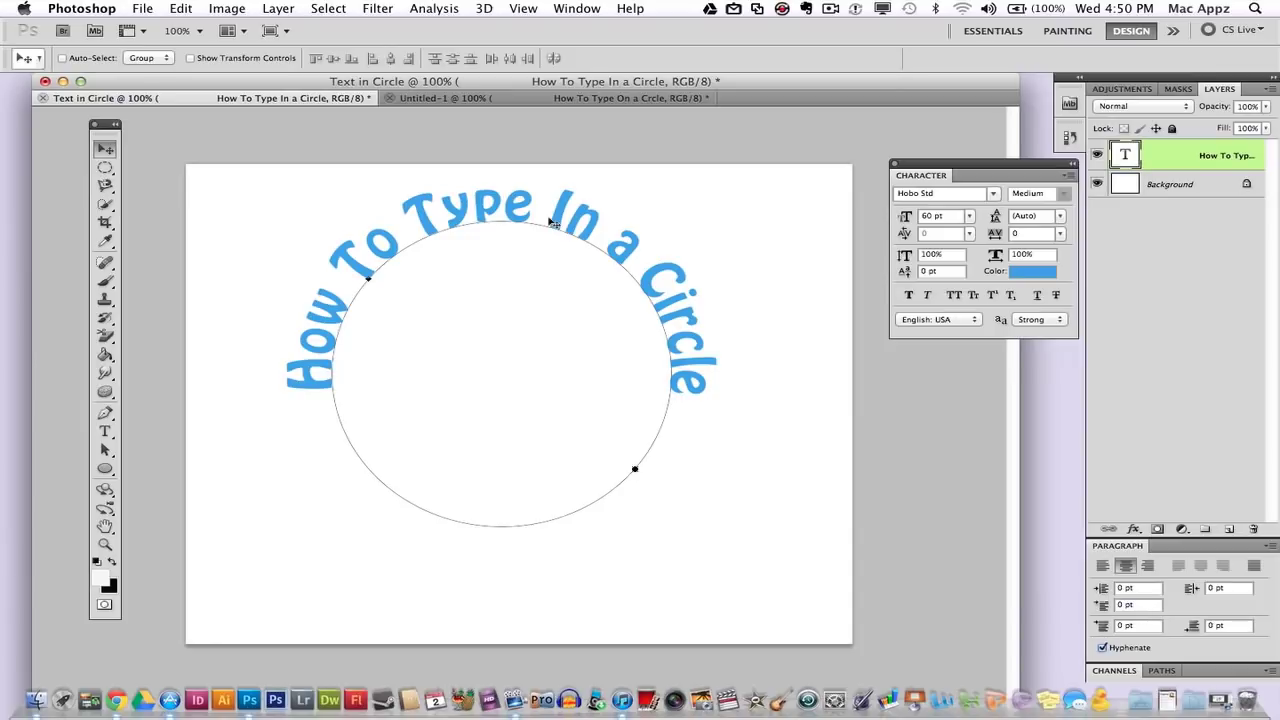
drag(551, 221, 564, 258)
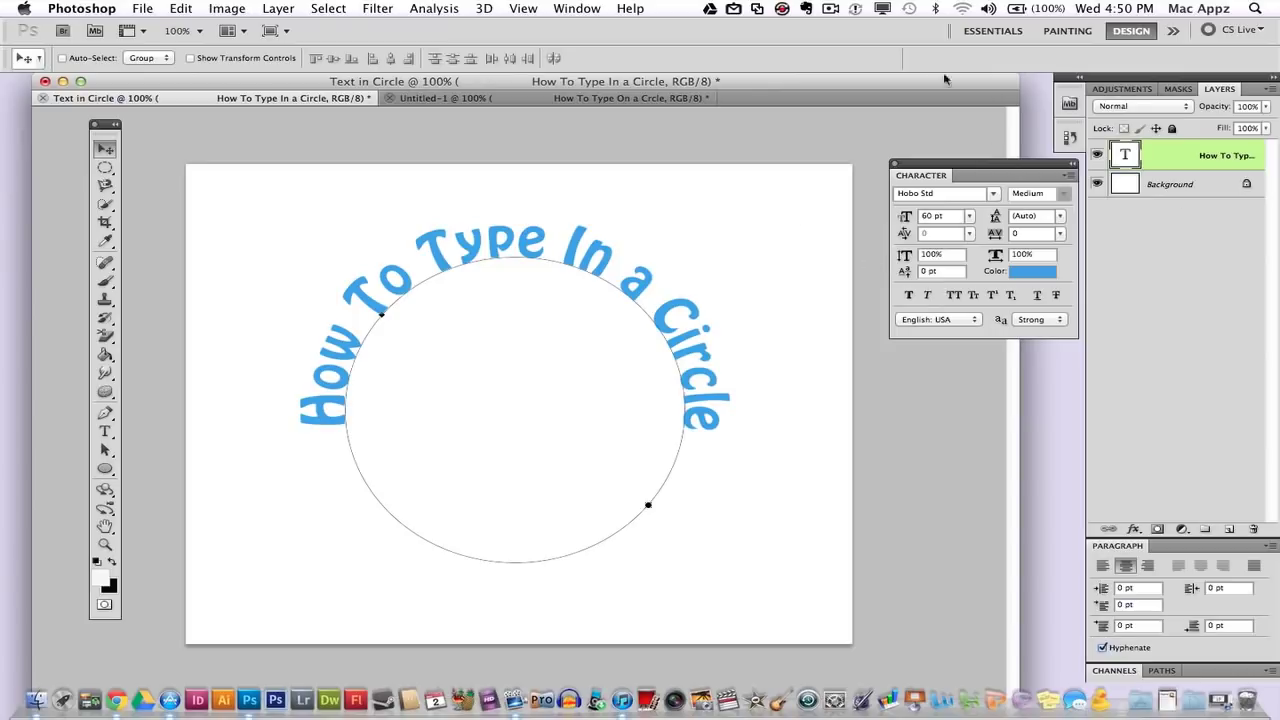
Step: Select the Background layer so the circle path outline disappears
click(1183, 194)
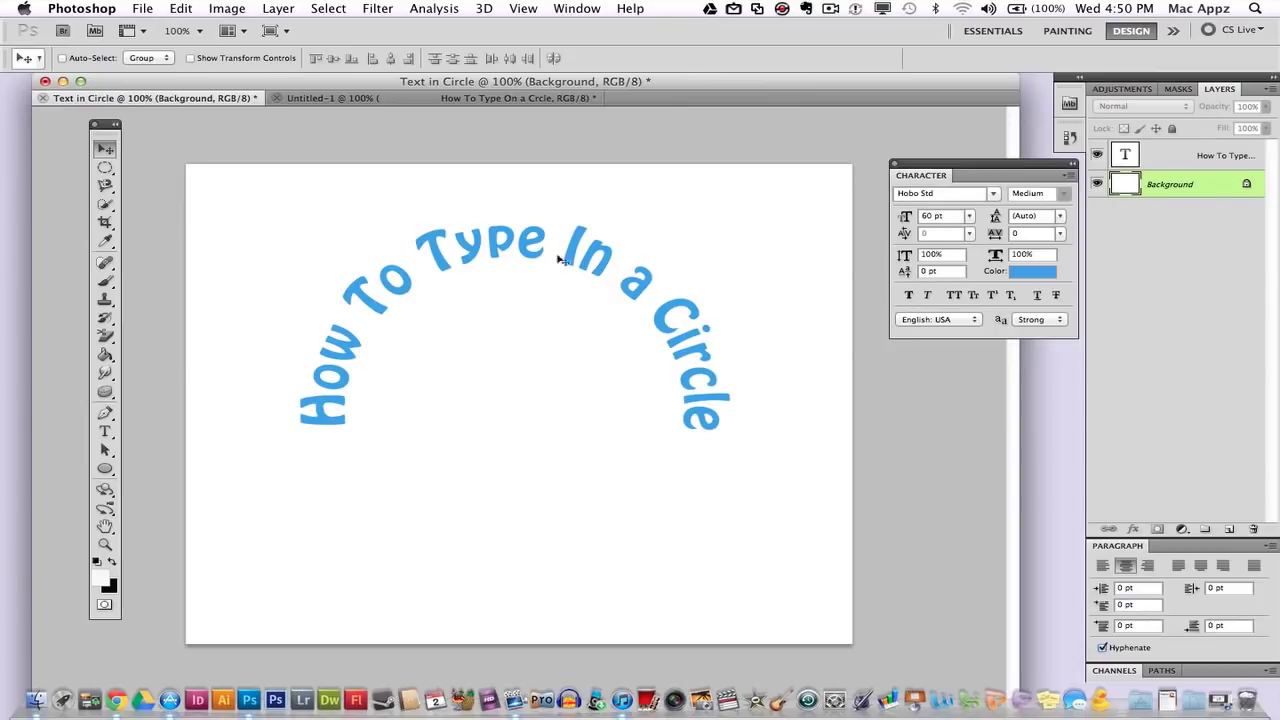
Step: Reselect the text layer and shift it slightly right, keeping the light blue colour
click(1185, 155)
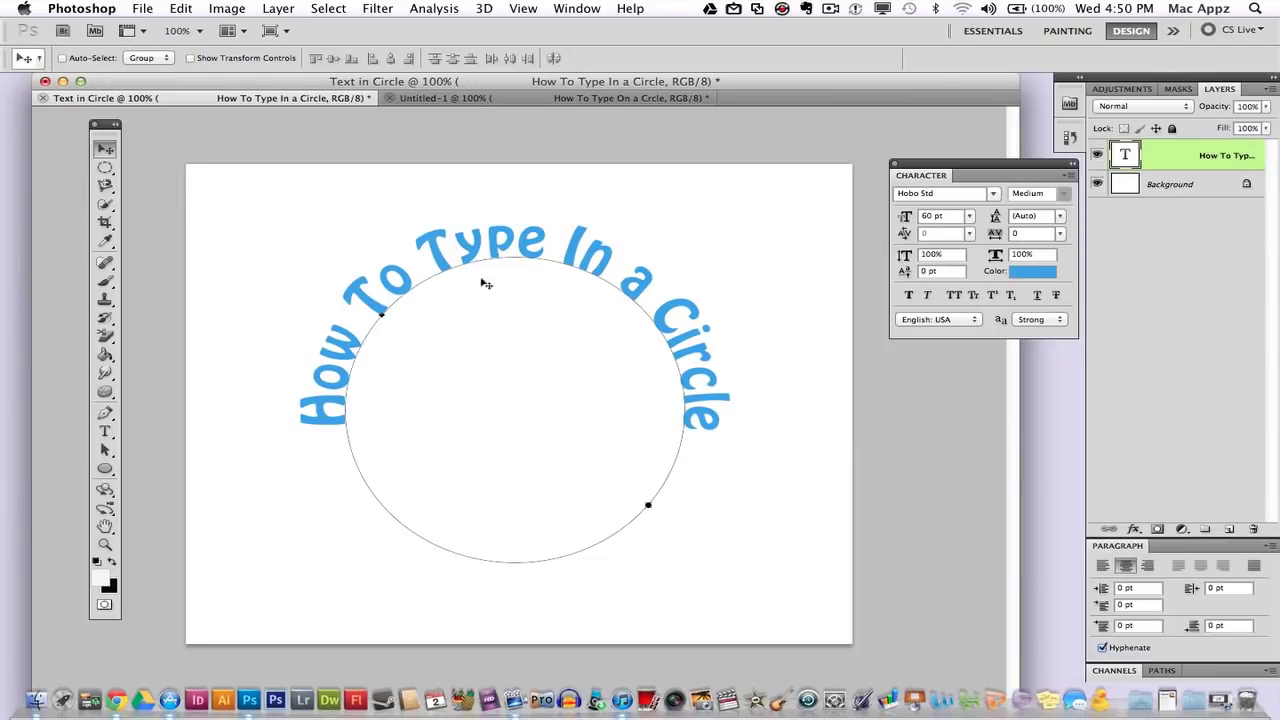
mouse_move(470, 262)
mouse_down()
mouse_move(413, 247)
mouse_move(384, 217)
mouse_move(493, 275)
mouse_move(460, 272)
mouse_up()
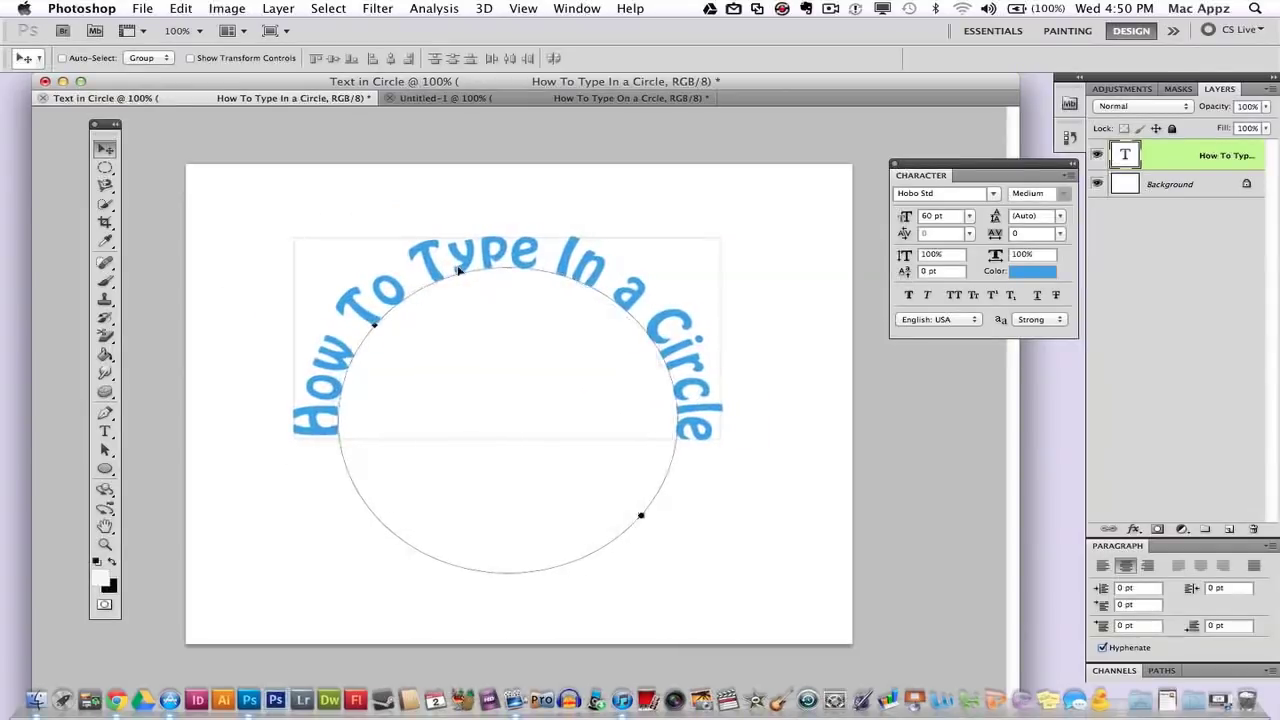
click(1024, 272)
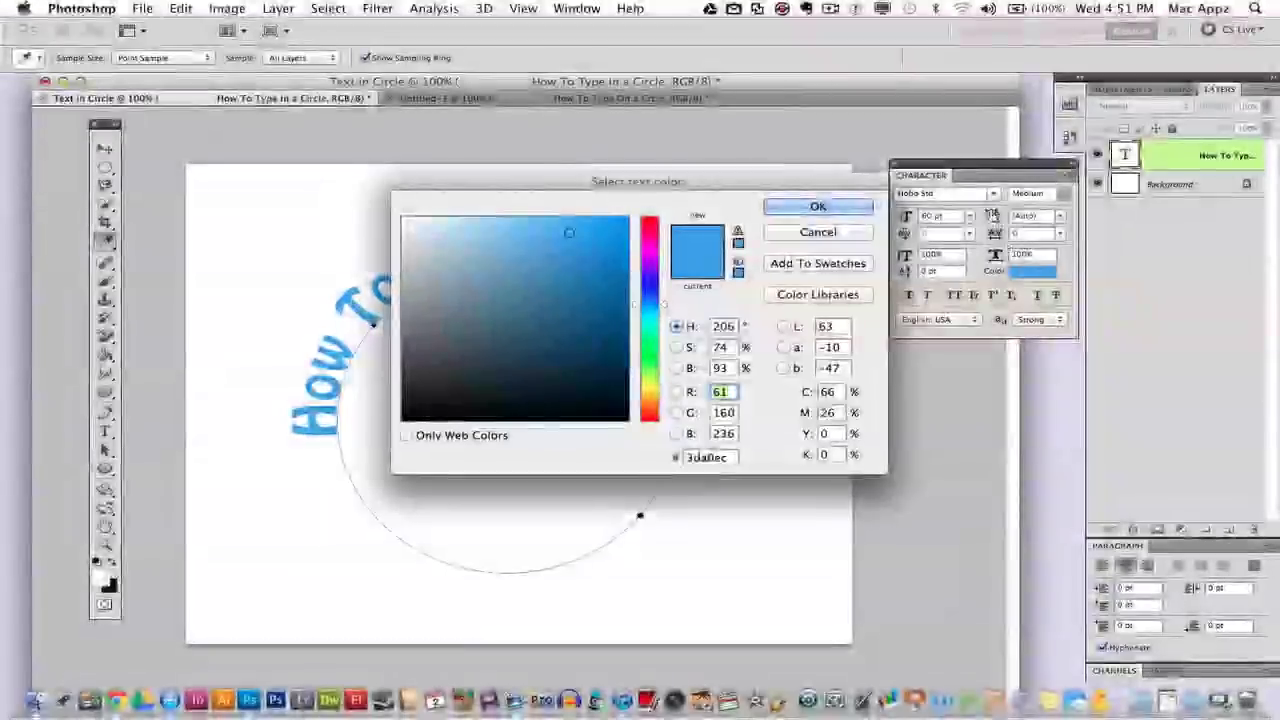
click(828, 210)
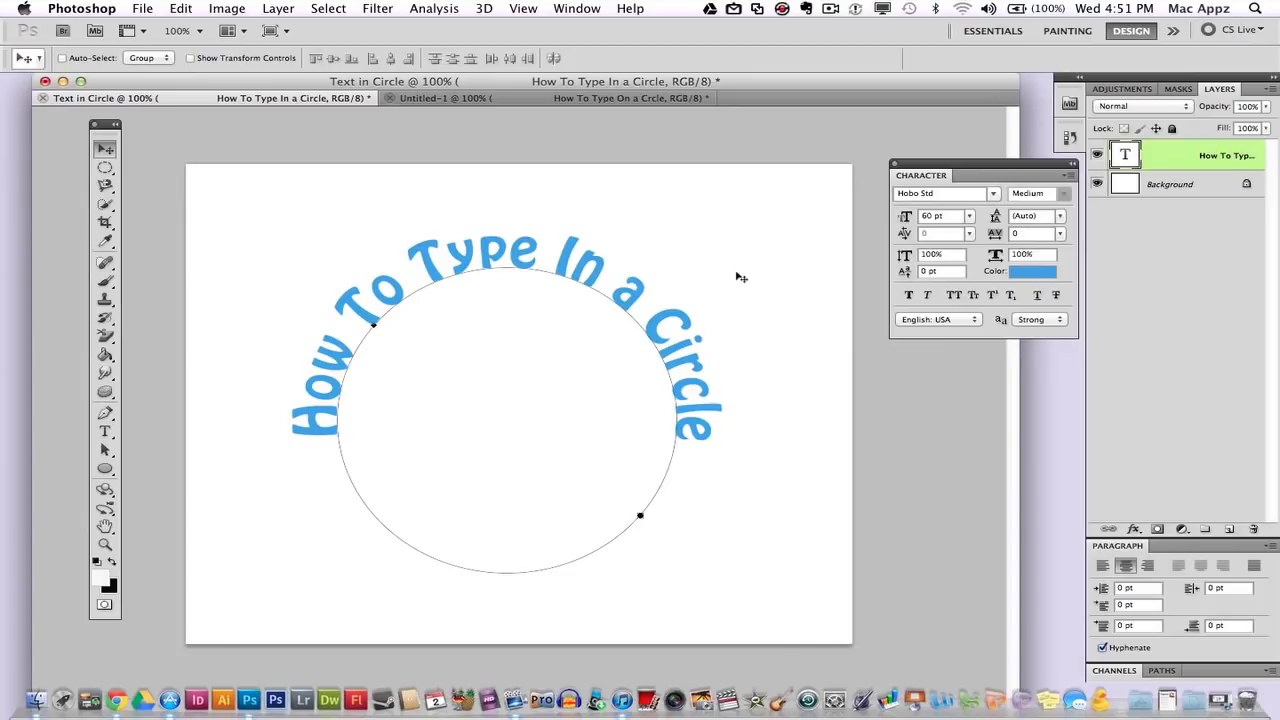
drag(607, 270, 617, 275)
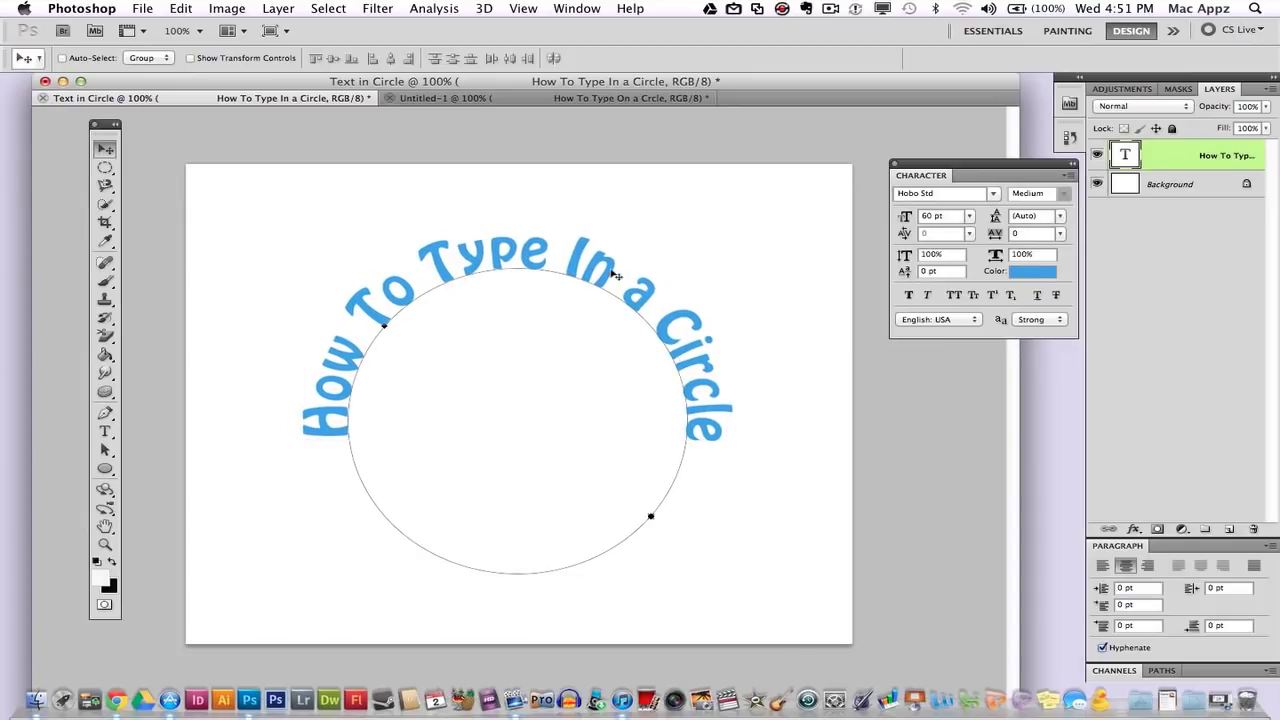